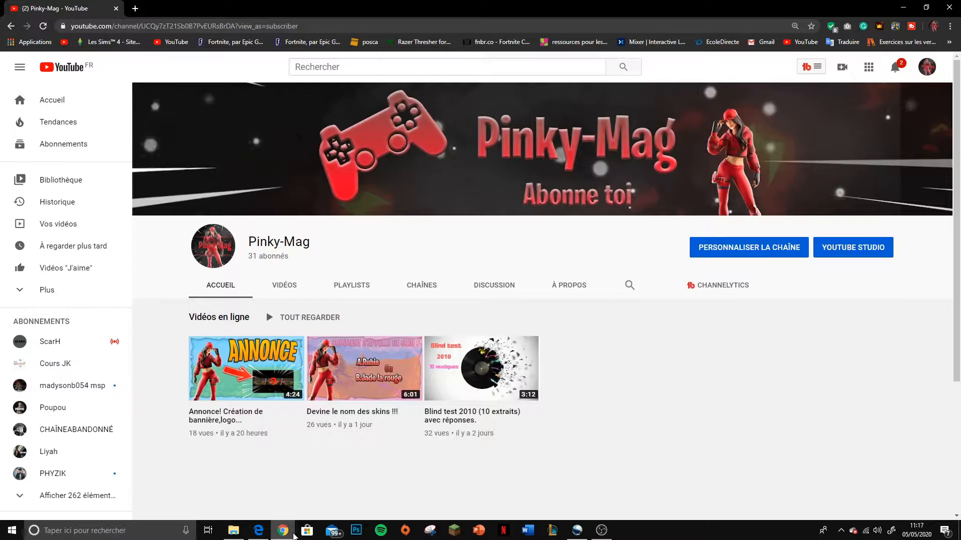
Switch to OpenShot to preview the outro clip at about 3:31 on the timeline, and return to the browser.
left_click(575, 530)
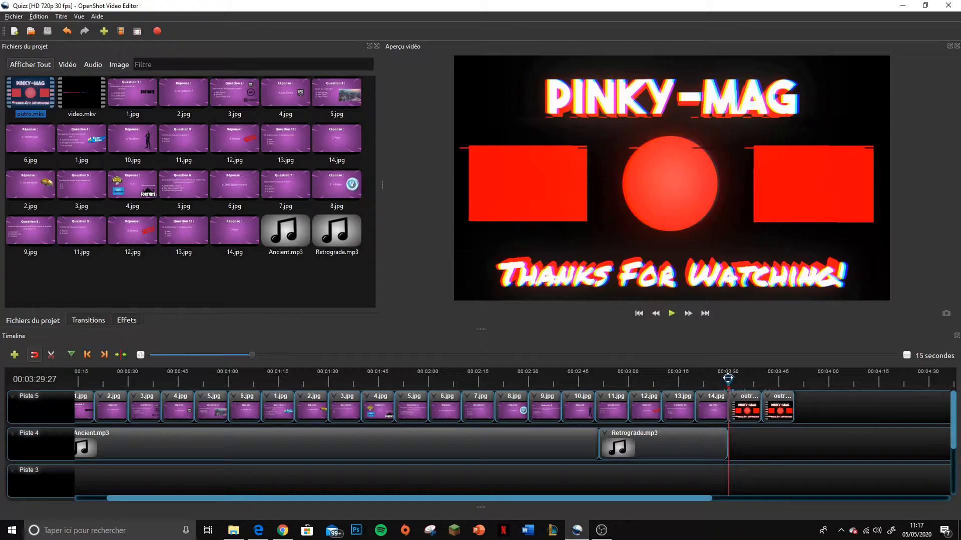
mouse_move(728, 379)
left_mouse_down()
mouse_move(782, 383)
mouse_move(727, 381)
mouse_move(740, 383)
left_mouse_up()
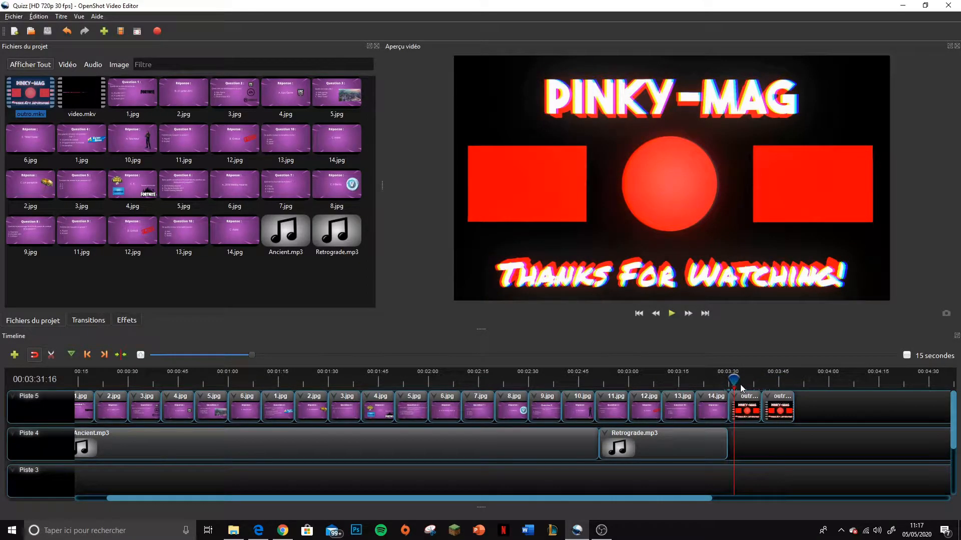
left_click(282, 530)
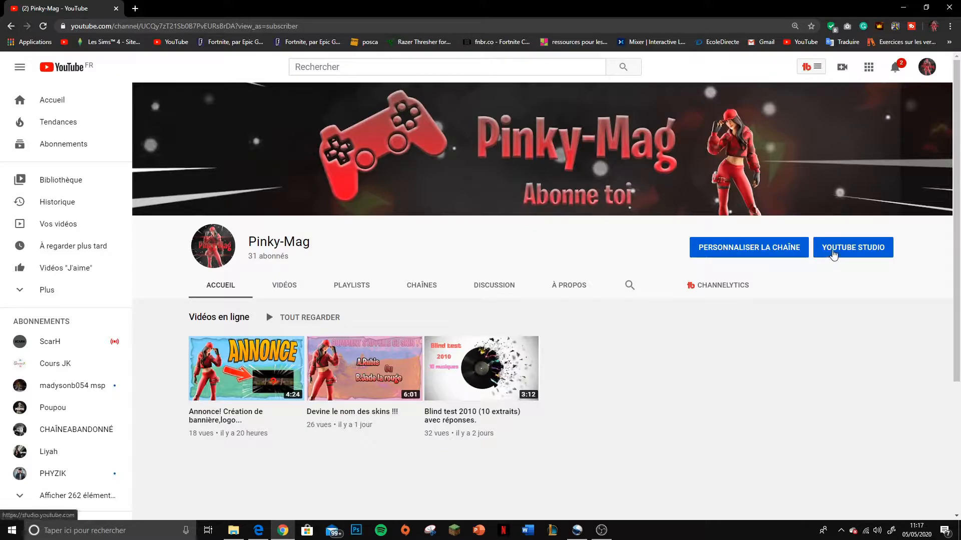
In YouTube Studio, open the end screen editor for the video "Annonce! Création de bannière,logo...".
left_click(833, 254)
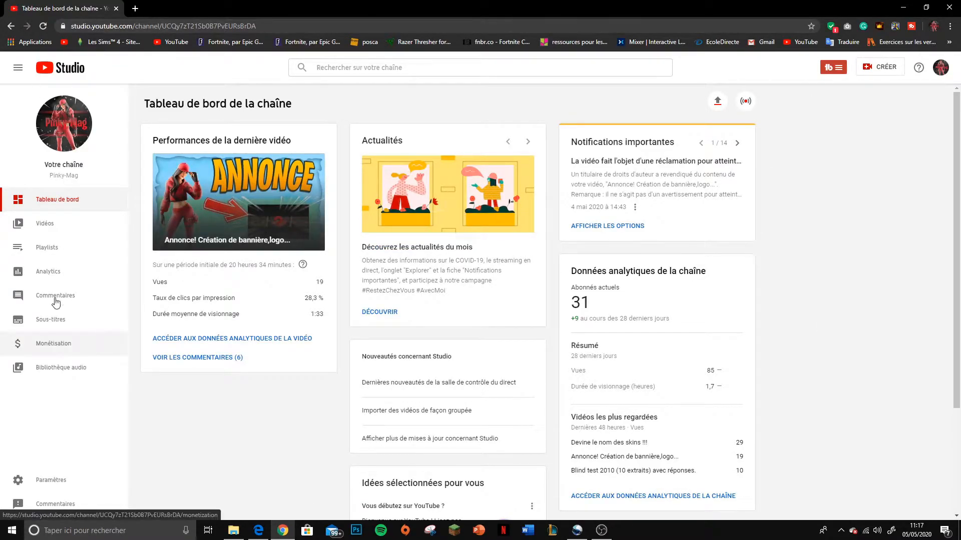
left_click(41, 233)
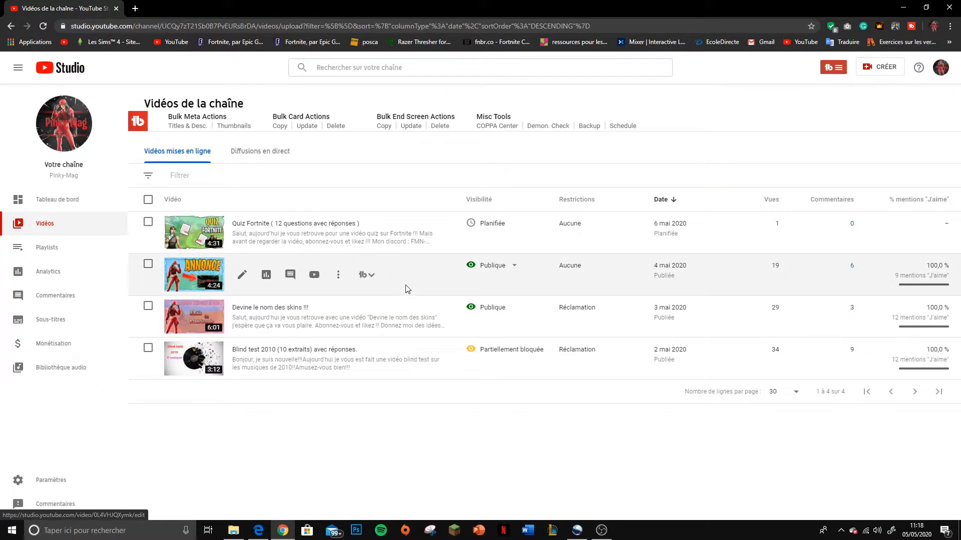
left_click(175, 278)
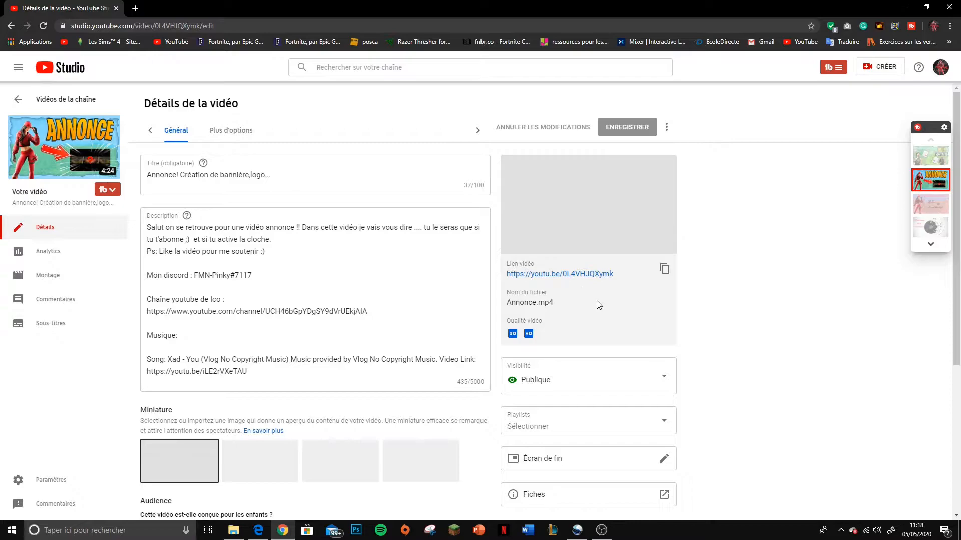
scroll(590, 364, "down", 2)
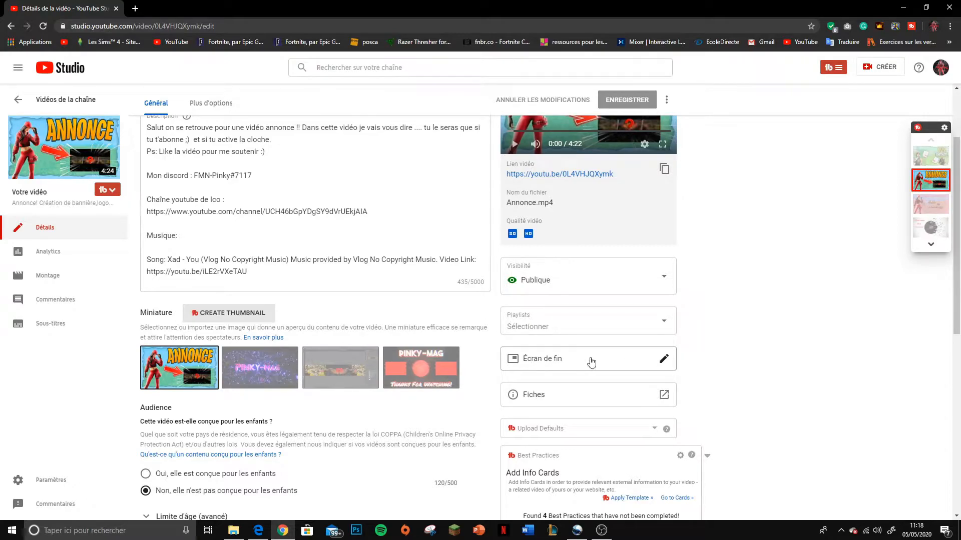
left_click(664, 360)
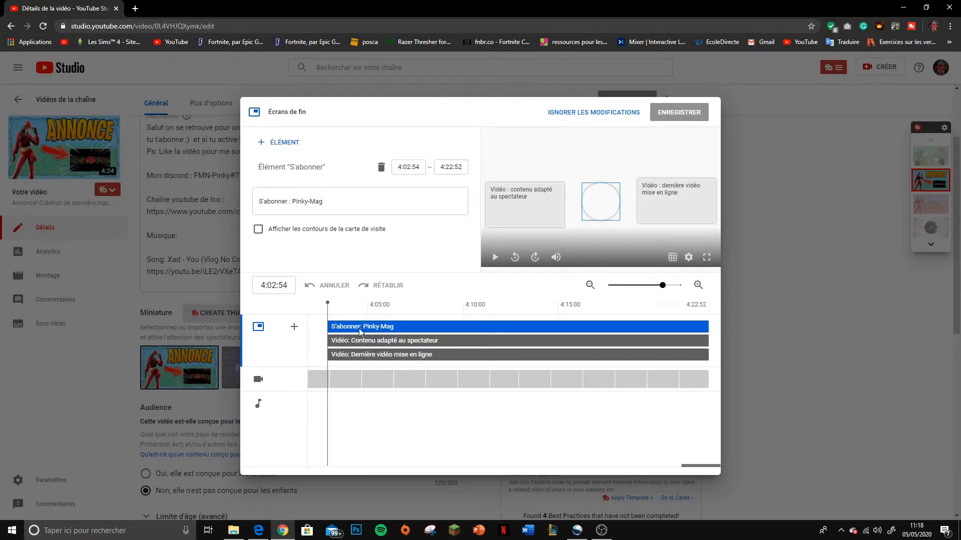
Delete the subscribe element and both video elements from the end screen.
key("Delete")
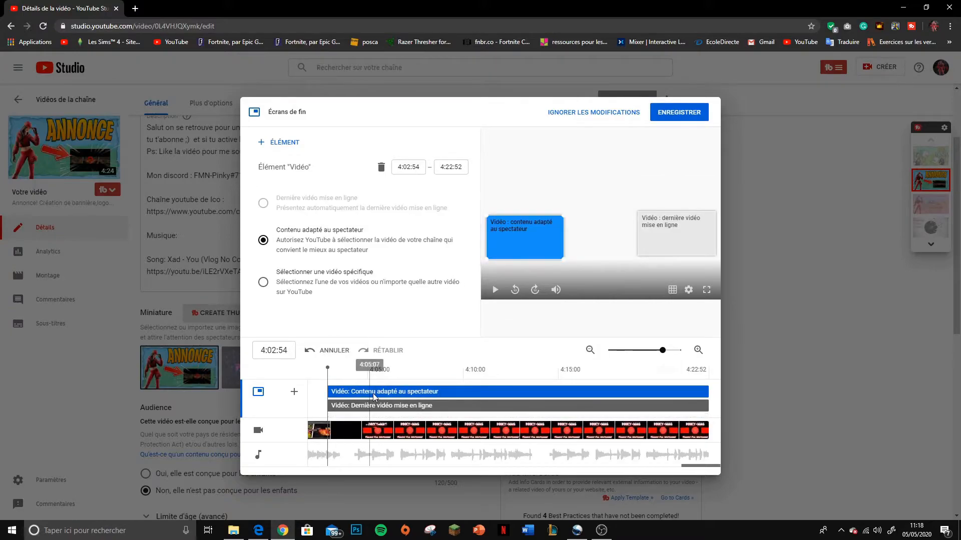
key("Delete")
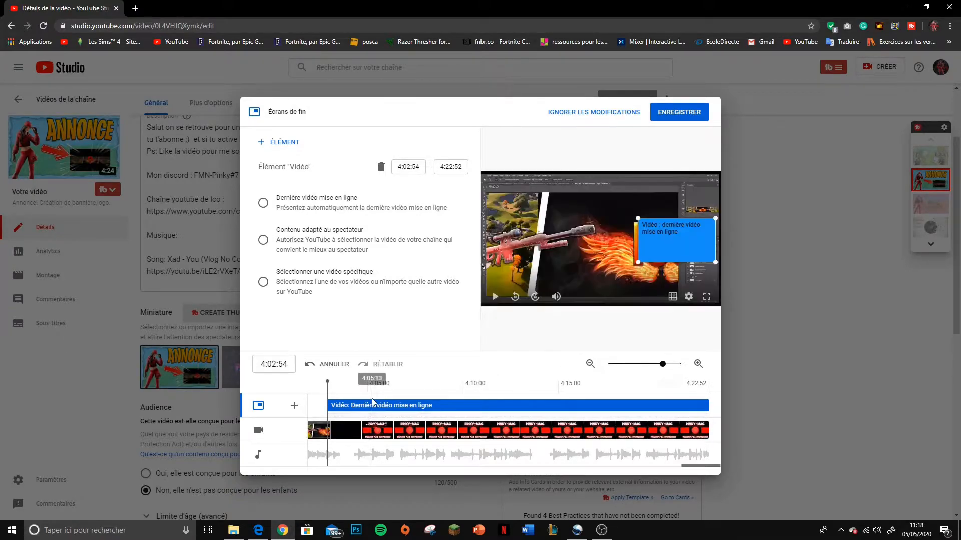
key("Delete")
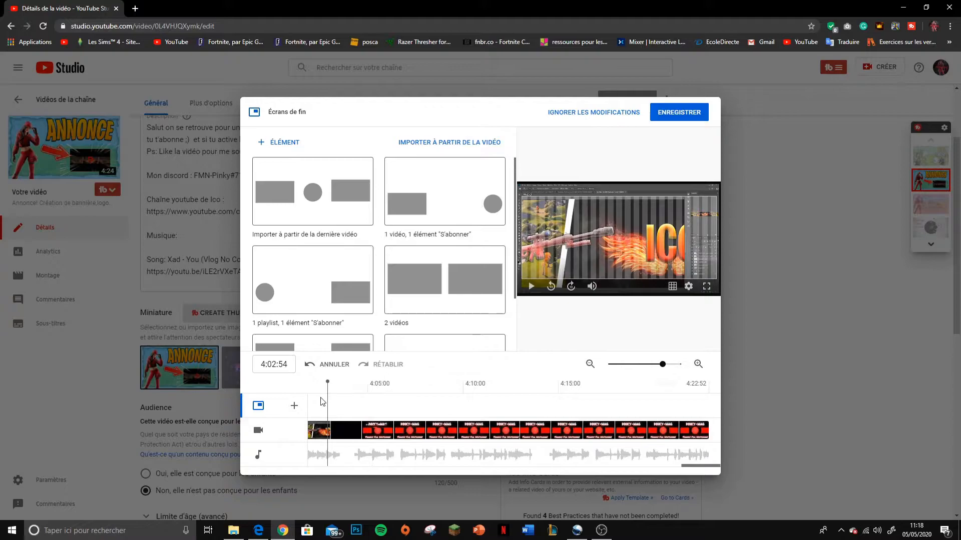
Import the end screen layout from the latest video and shift the latest-upload video element slightly toward the centre.
left_click_drag(327, 381, 360, 381)
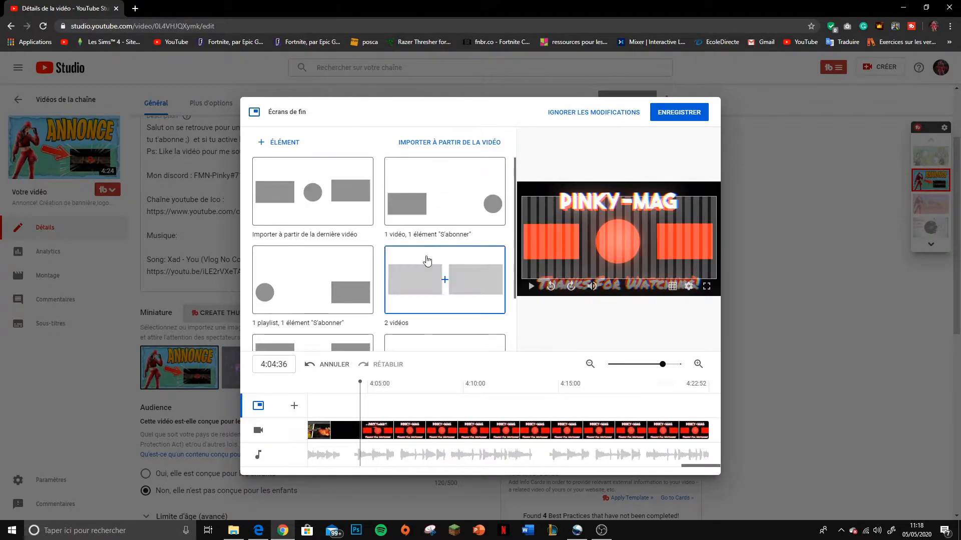
scroll(440, 260, "down", 2)
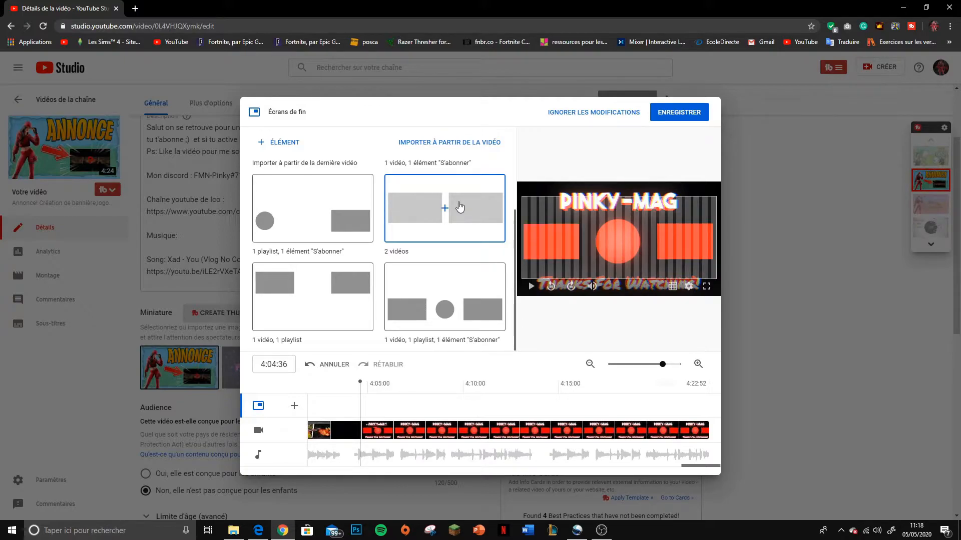
scroll(383, 243, "up", 2)
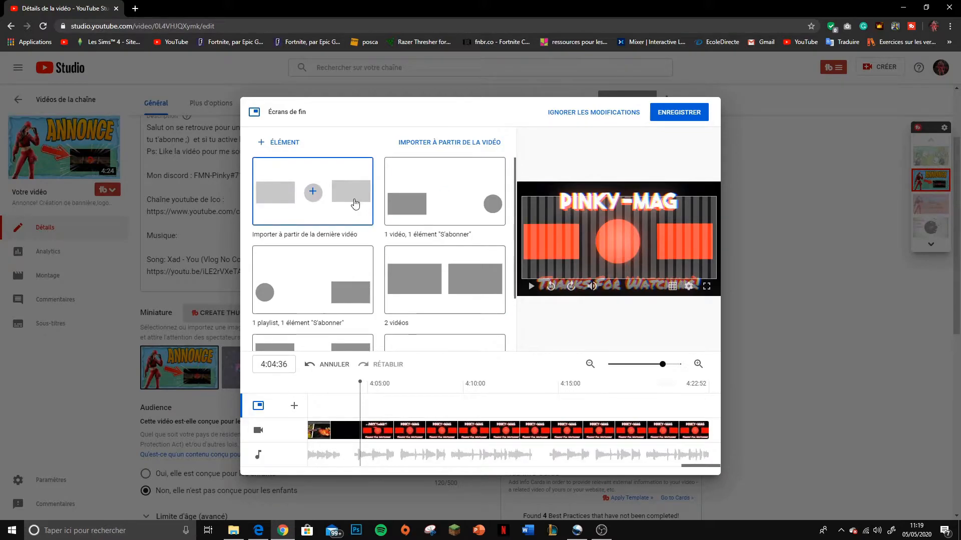
left_click(314, 192)
left_click_drag(660, 231, 652, 238)
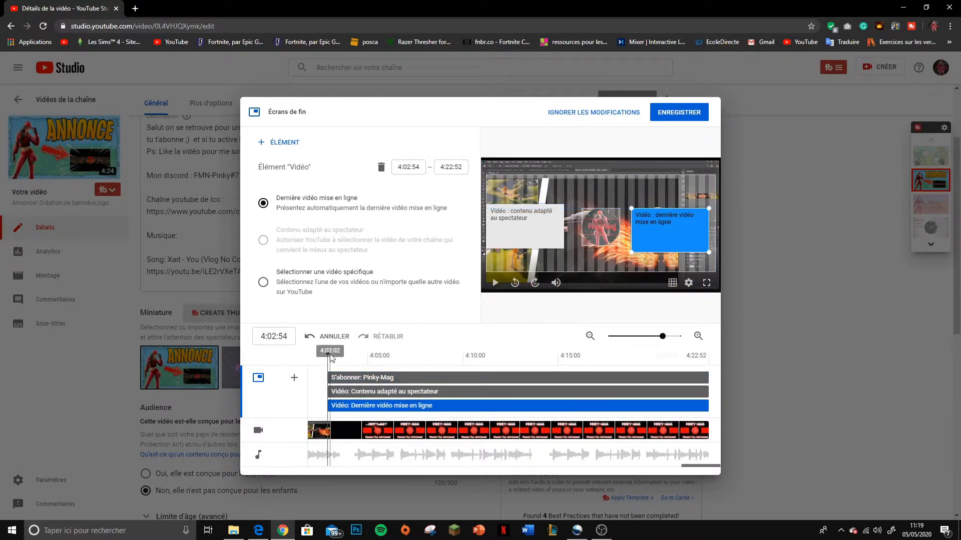
left_click_drag(328, 351, 334, 352)
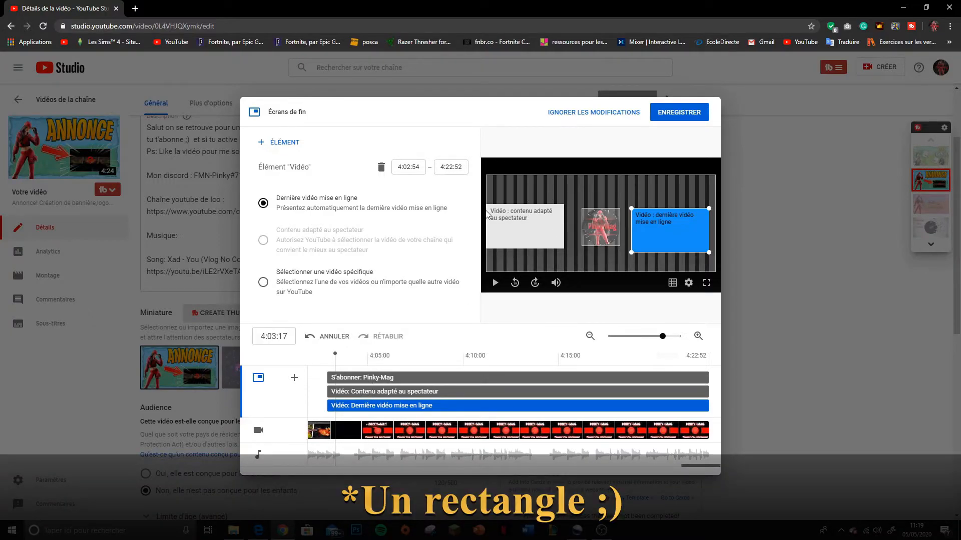
Replace the viewer-adapted video element with a new one, placed level with the subscribe element and the latest-upload video.
left_click(388, 393)
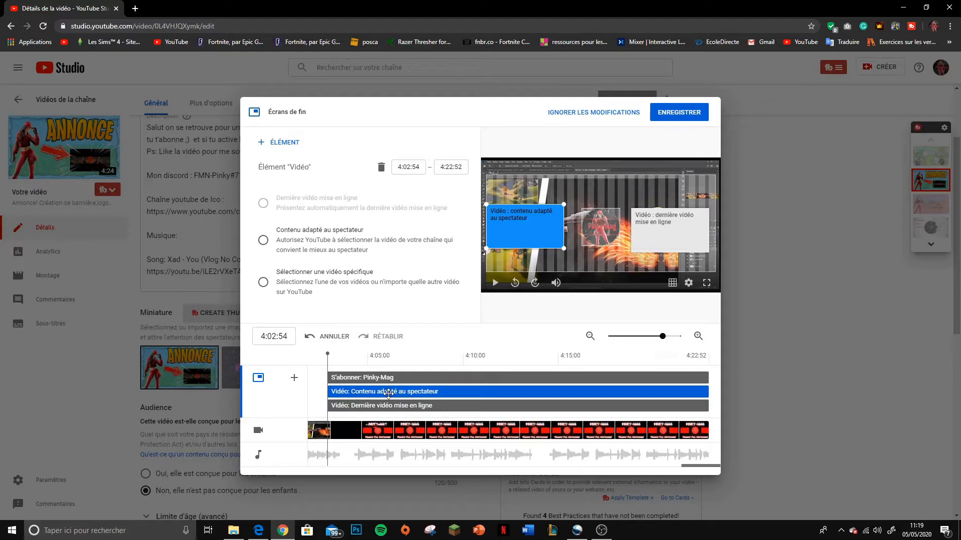
key("Delete")
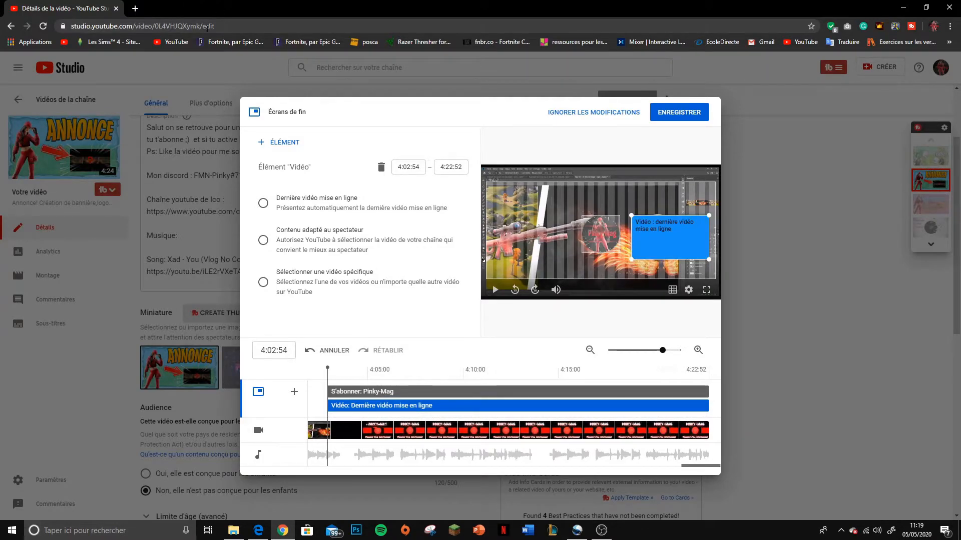
left_click(262, 144)
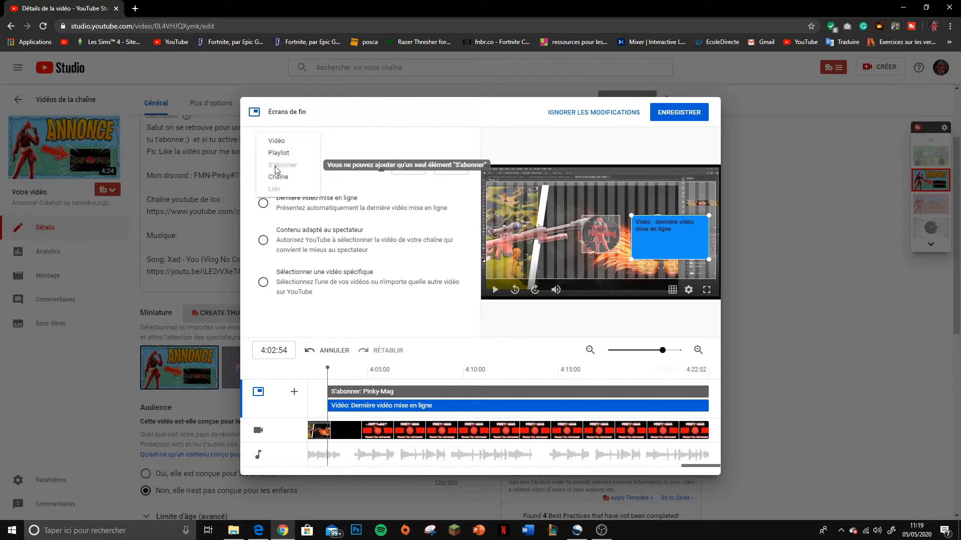
left_click(277, 141)
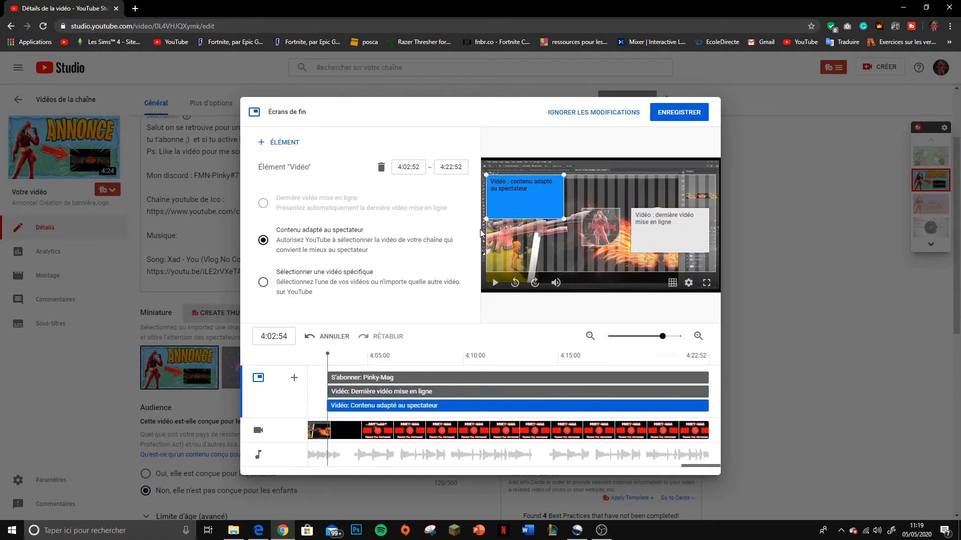
left_click_drag(524, 208, 526, 239)
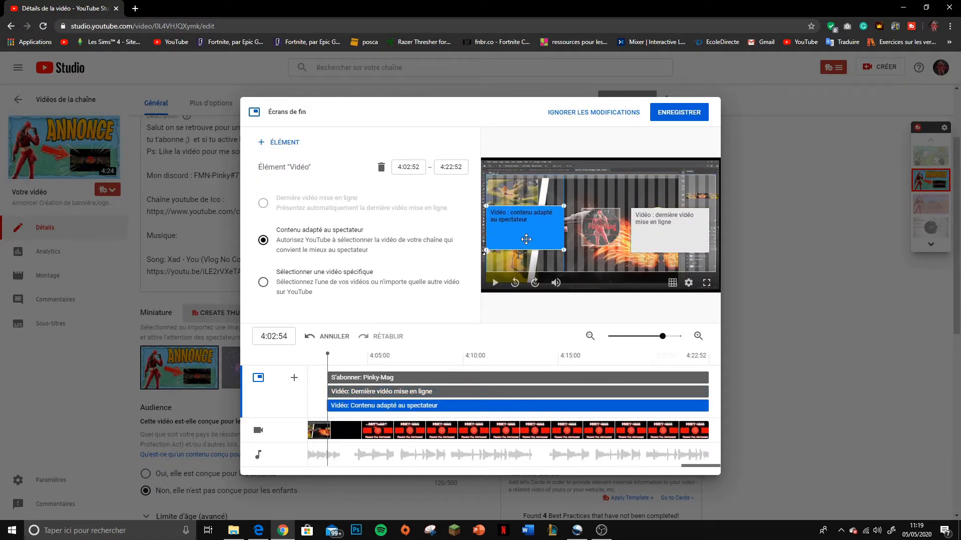
Preview the element placement over the outro at about 4:11 and save the end screen.
left_click_drag(327, 353, 482, 344)
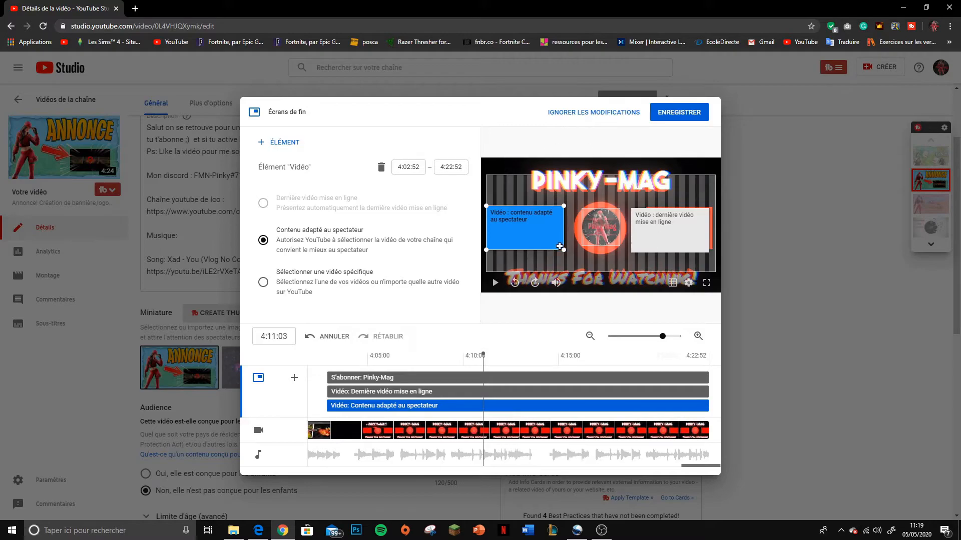
left_click(671, 113)
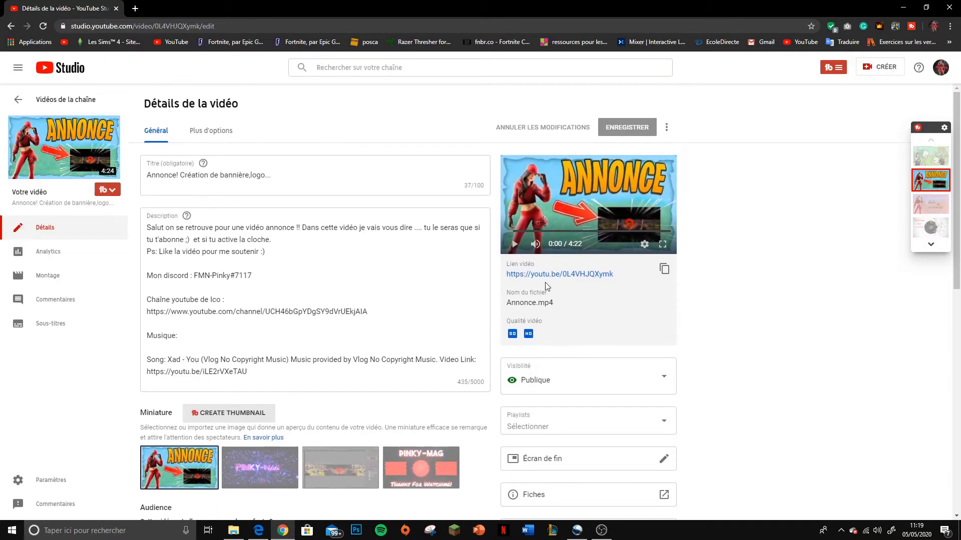
Open the published video from its link, mute it, and check the end screen elements by playing the outro from 4:02.
left_click(549, 275)
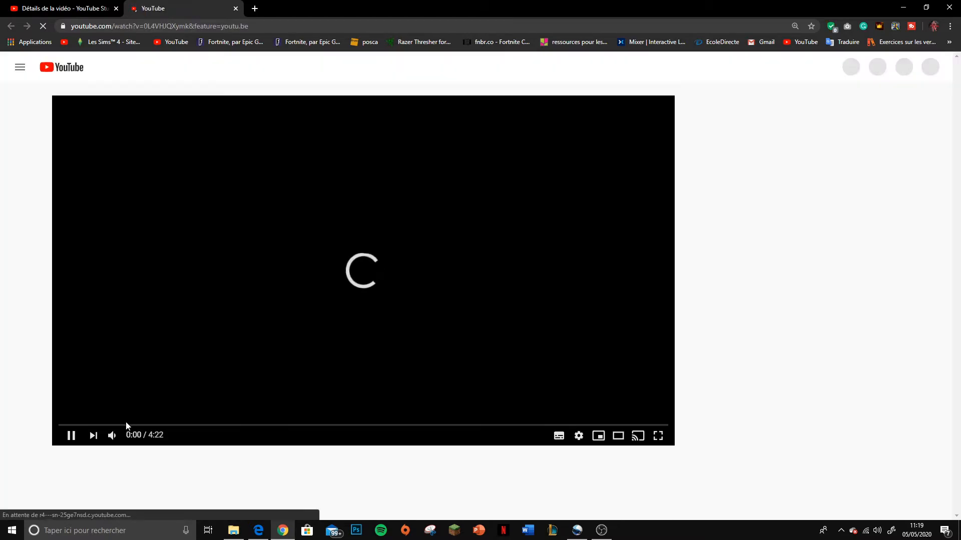
left_click(114, 438)
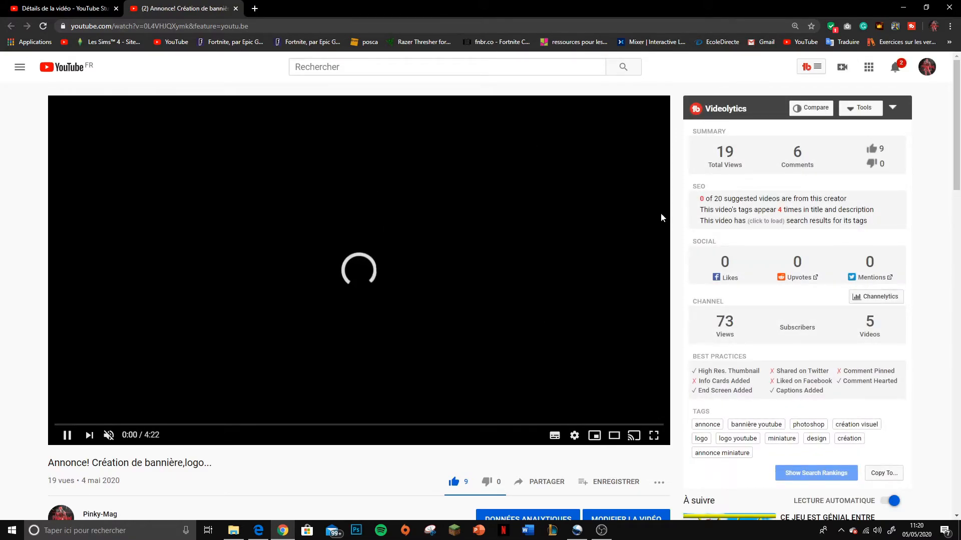
left_click(68, 434)
left_click_drag(617, 424, 624, 425)
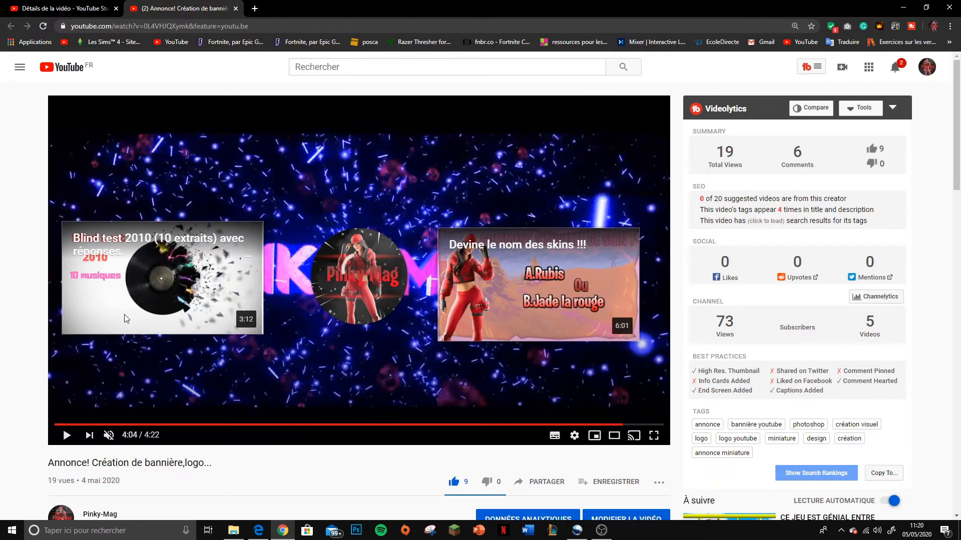
left_click(616, 424)
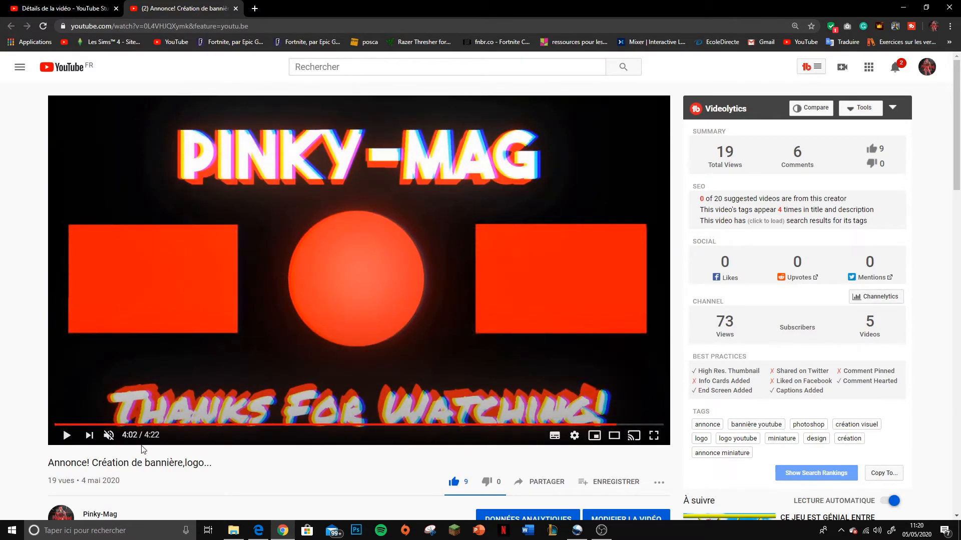
left_click(65, 436)
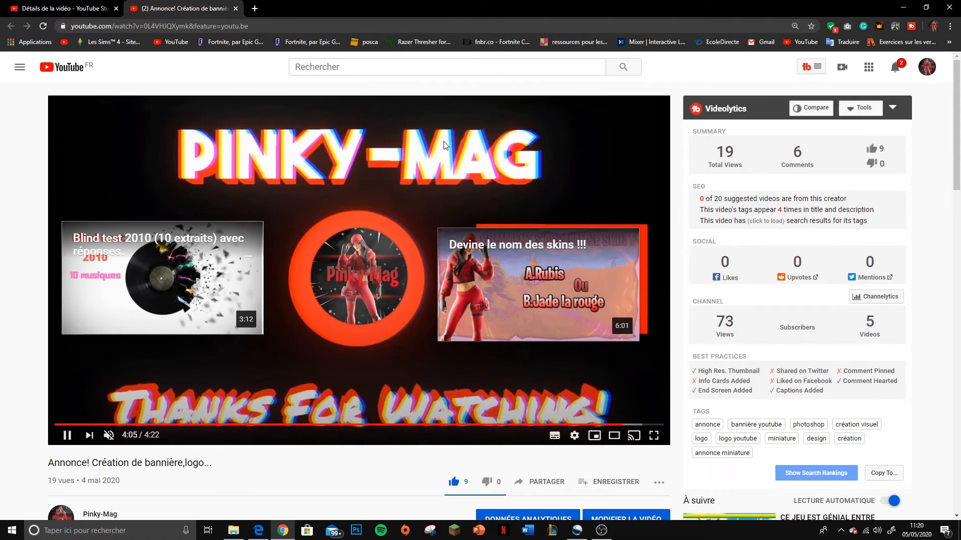
left_click(67, 436)
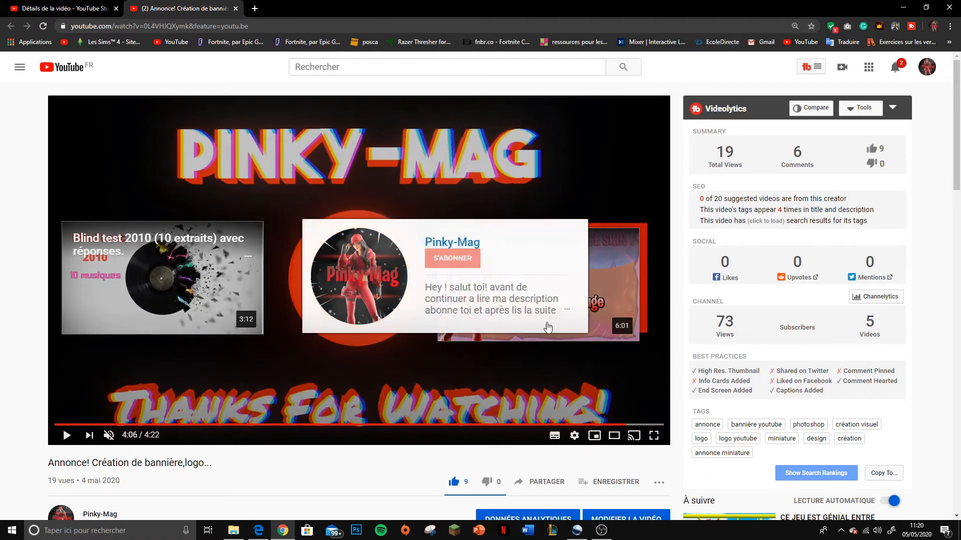